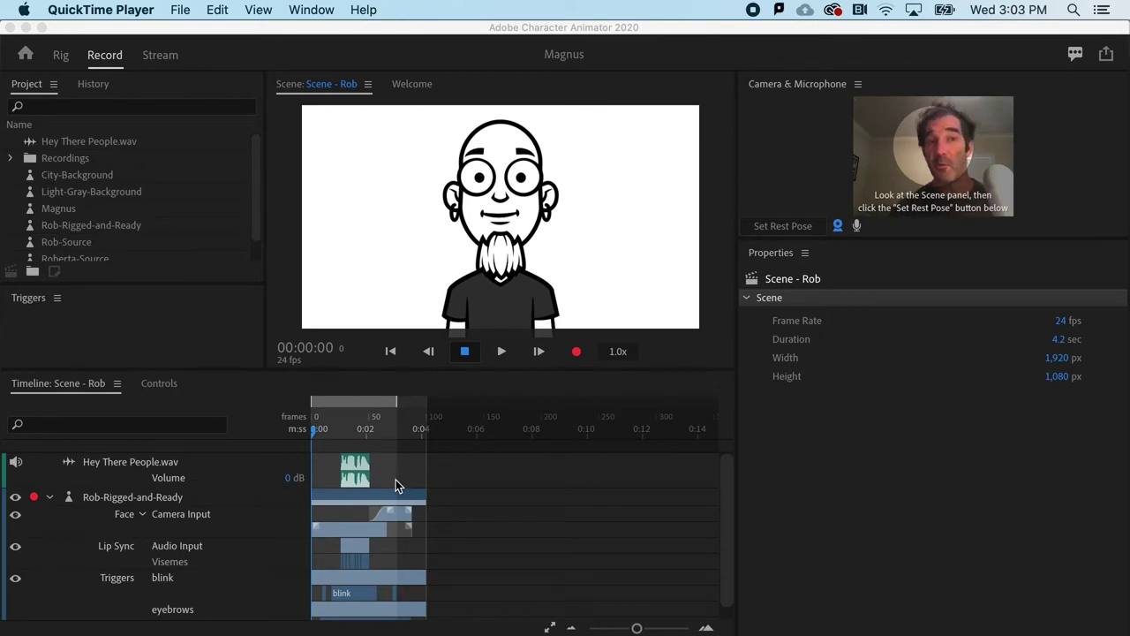
# Select the Rob-Rigged-and-Ready track and move the playhead to 00:03:16
pyautogui.click(427, 498)
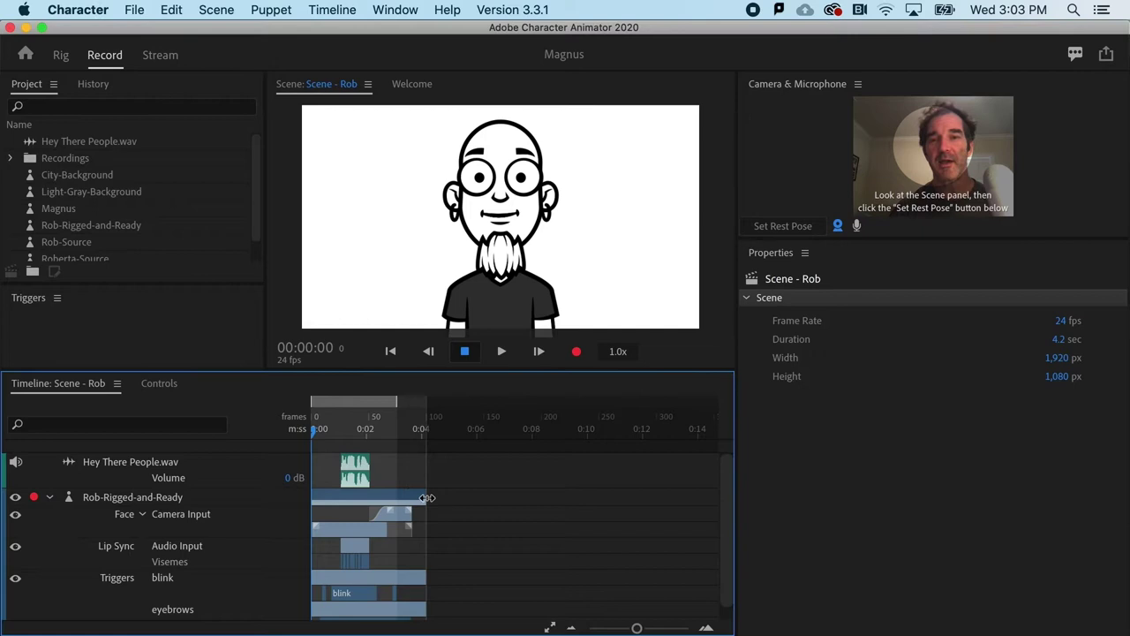
pyautogui.moveTo(426, 498); pyautogui.dragTo(567, 509)
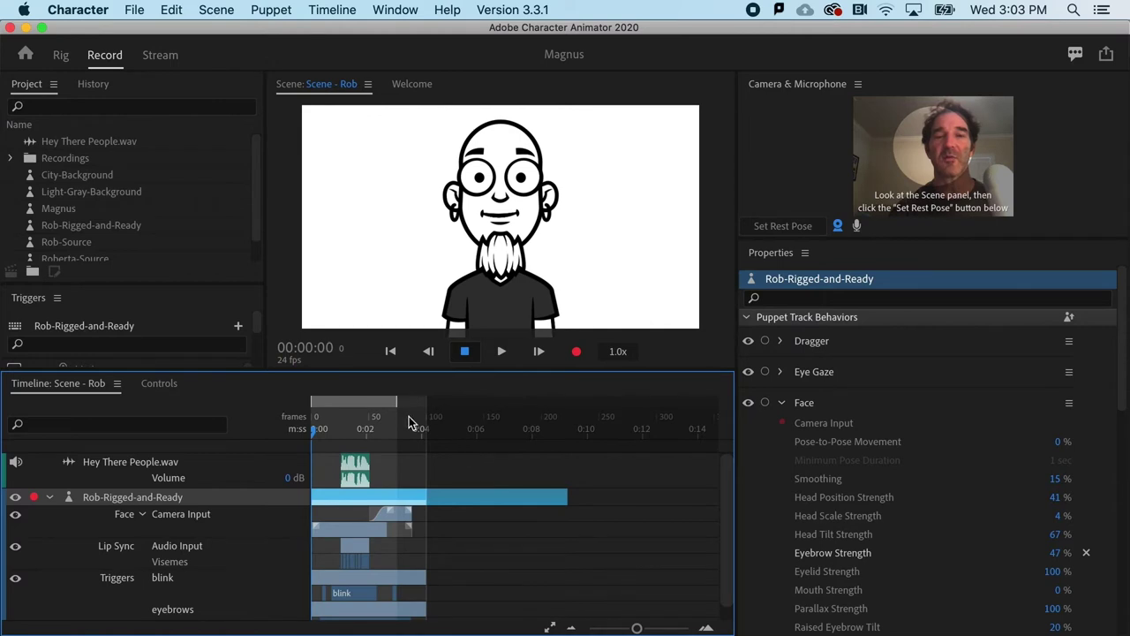
pyautogui.moveTo(408, 420); pyautogui.dragTo(450, 429)
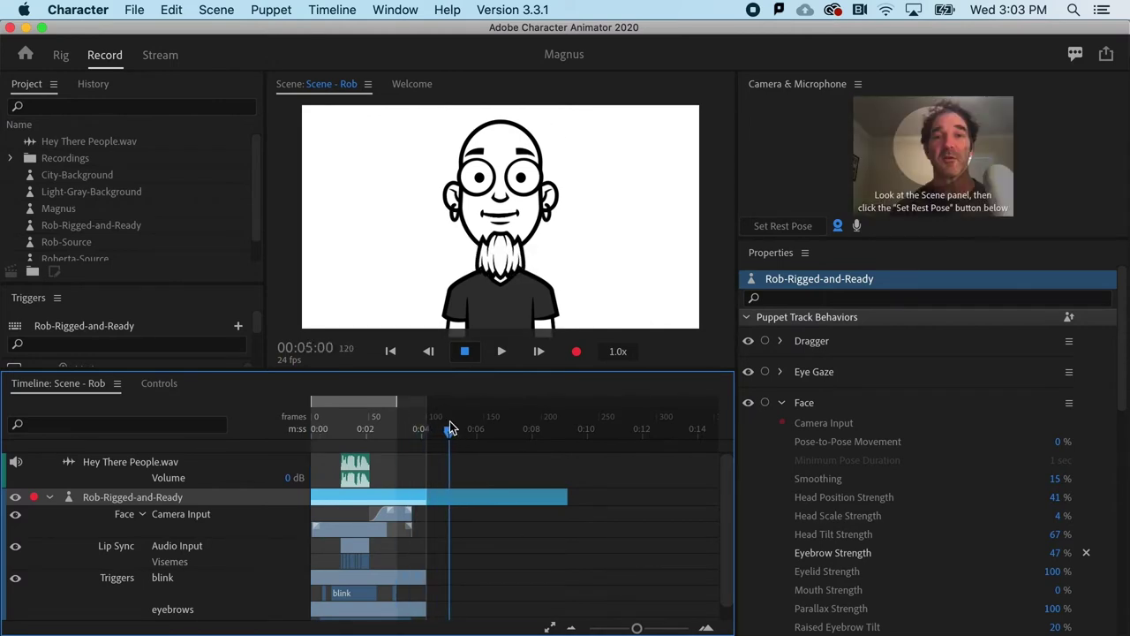
pyautogui.click(416, 430)
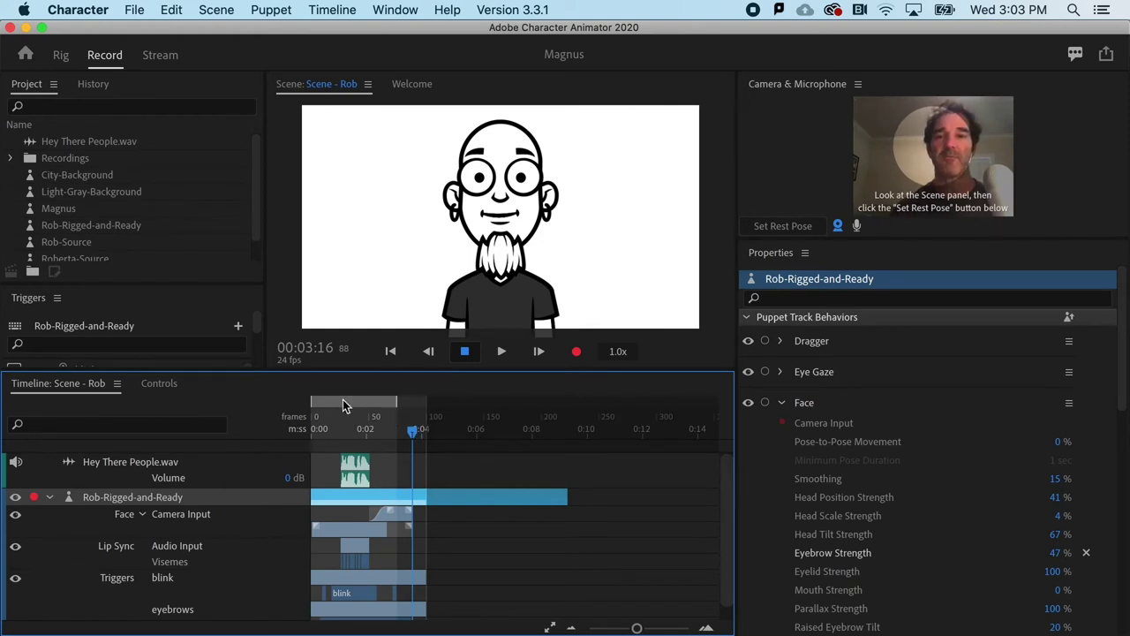
# Set the work area to start at frame 0, then trim the scene to it, shortening it to 2.9 seconds
pyautogui.moveTo(342, 404)
pyautogui.mouseDown()
pyautogui.moveTo(389, 404)
pyautogui.moveTo(344, 403)
pyautogui.moveTo(362, 406)
pyautogui.mouseUp()
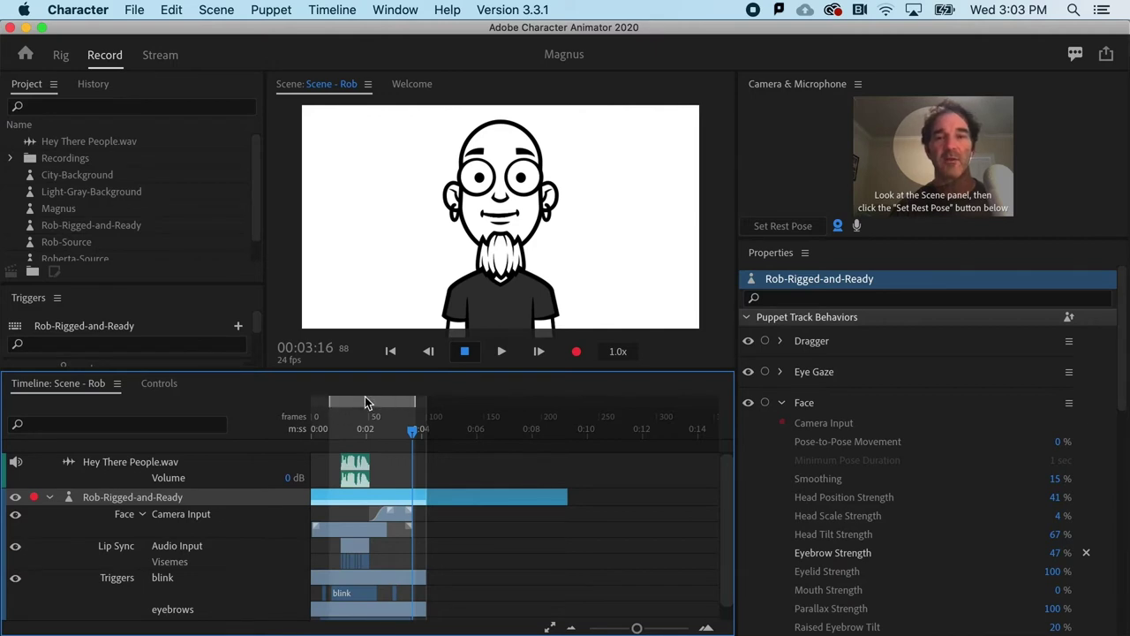
pyautogui.moveTo(381, 405); pyautogui.dragTo(371, 405)
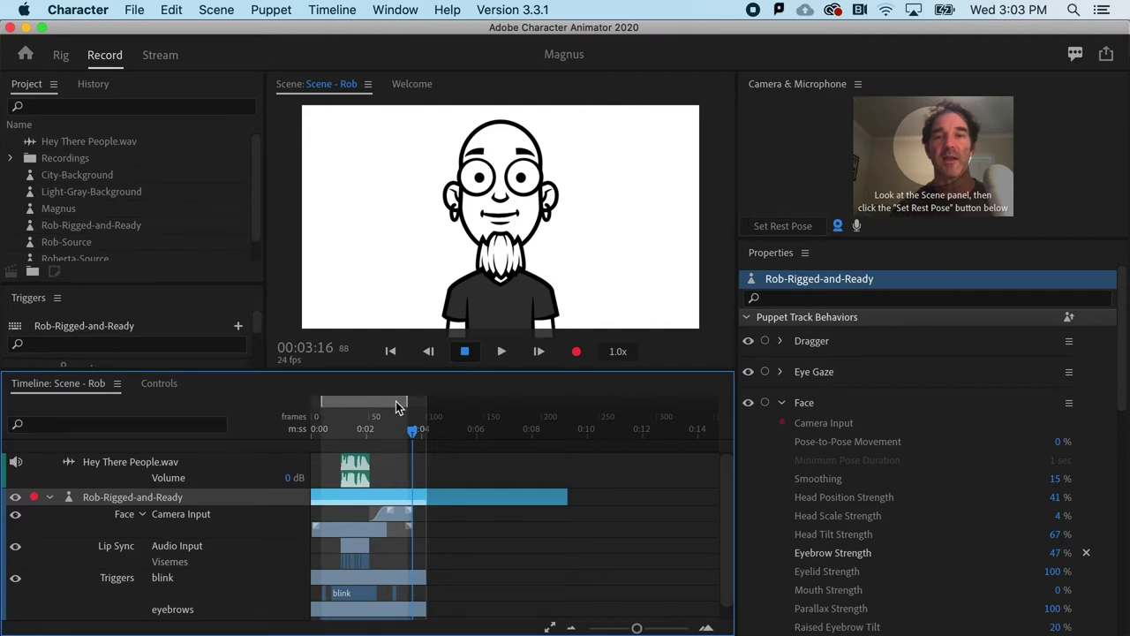
pyautogui.moveTo(404, 401)
pyautogui.mouseDown()
pyautogui.moveTo(380, 403)
pyautogui.moveTo(402, 402)
pyautogui.mouseUp()
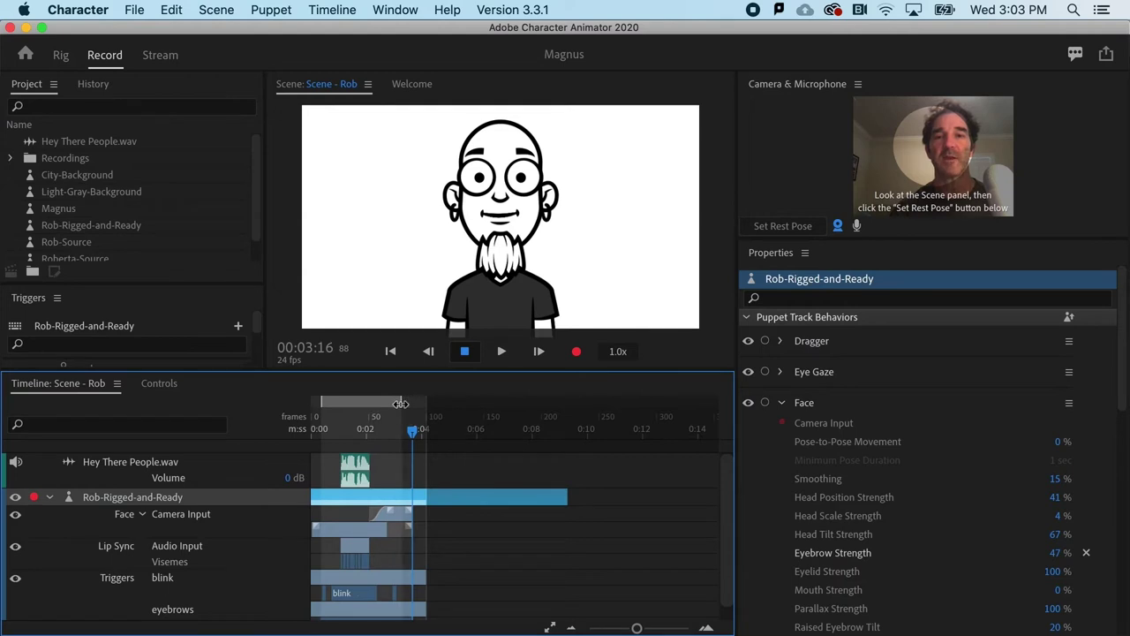
pyautogui.rightClick(376, 403)
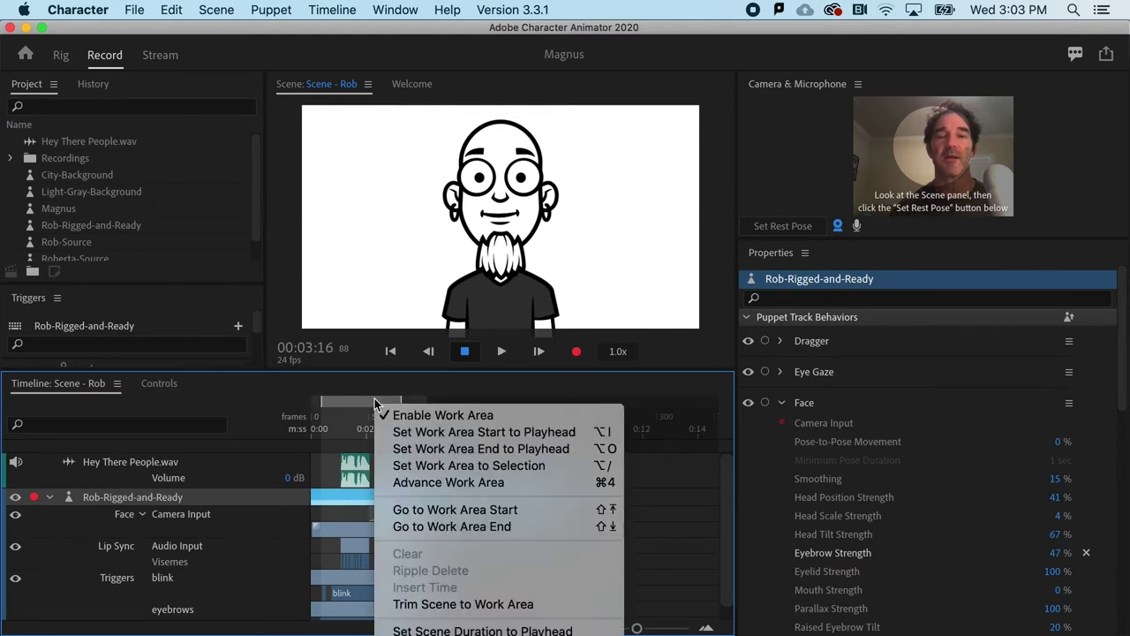
pyautogui.click(419, 607)
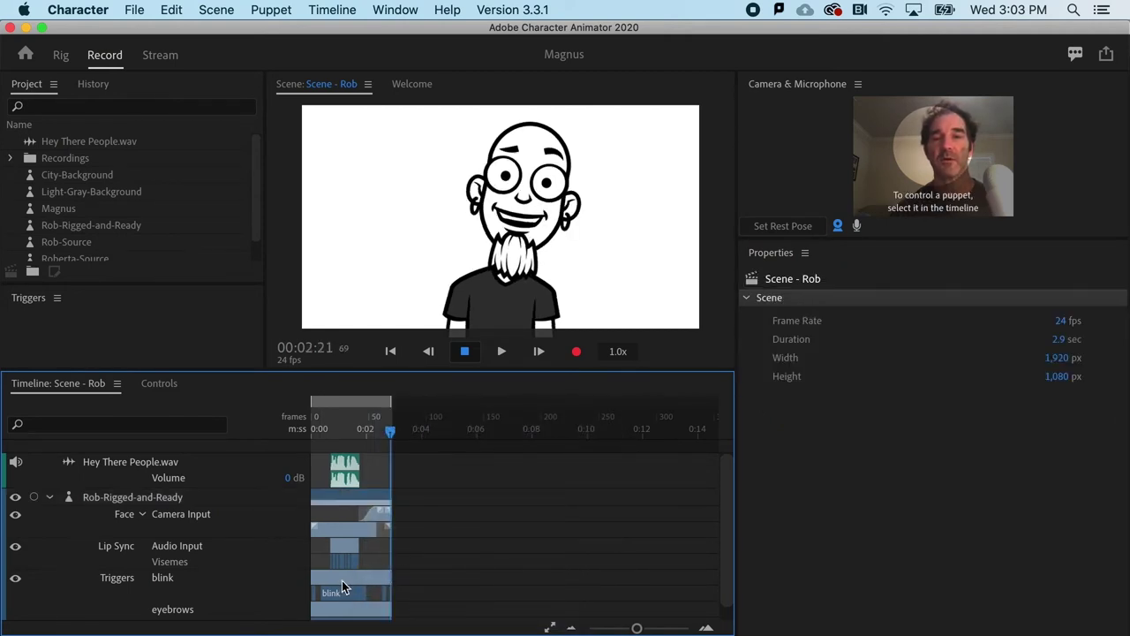
# Rewind the playhead to the start of the trimmed 2.9-second scene
pyautogui.moveTo(390, 430); pyautogui.dragTo(320, 439)
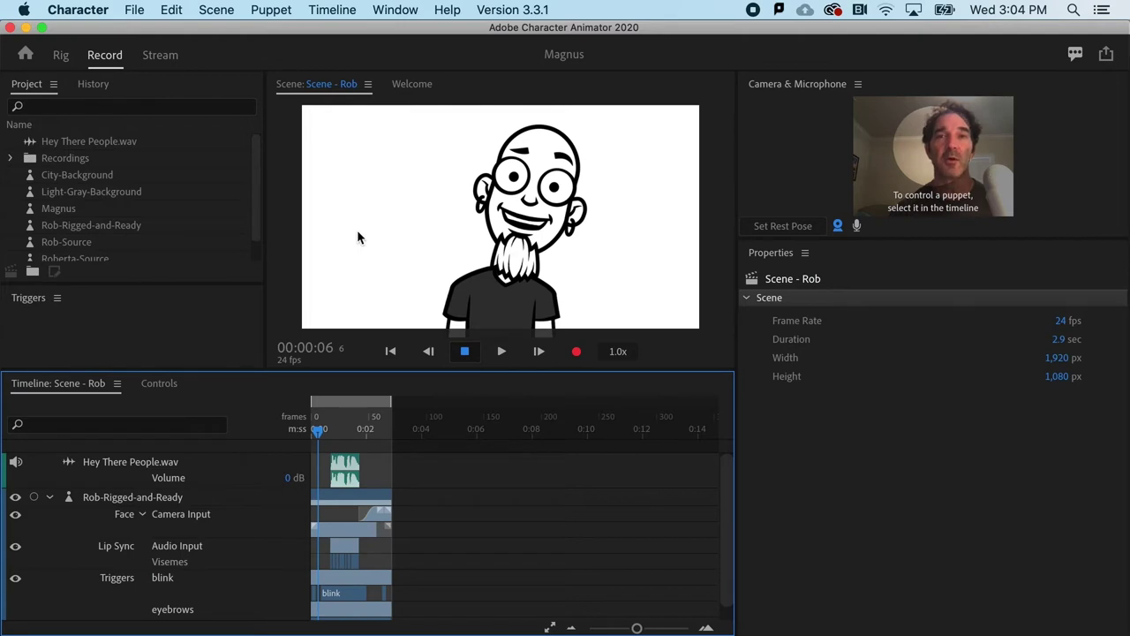
# Look over the File > Export options, then dismiss the menu without exporting
pyautogui.click(134, 10)
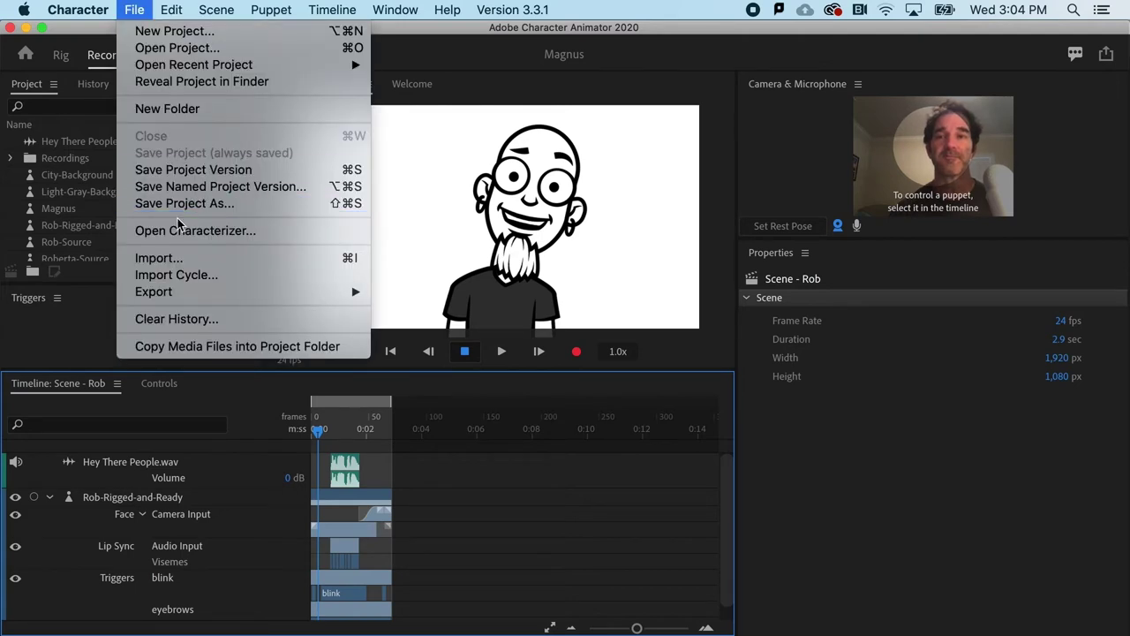
pyautogui.moveTo(188, 292)
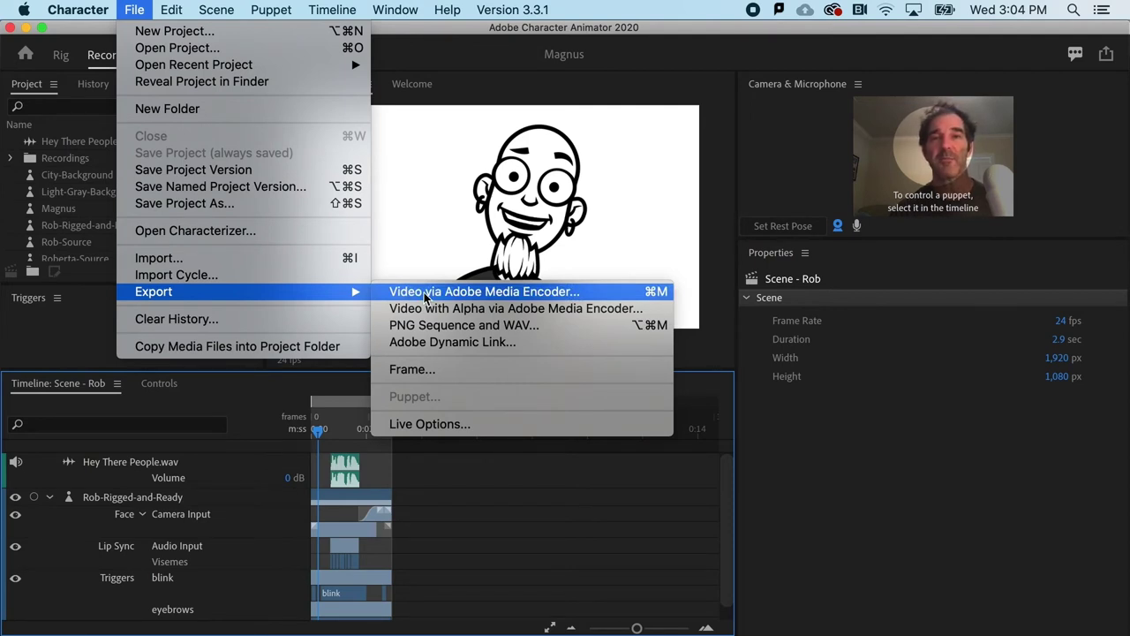
pyautogui.click(423, 214)
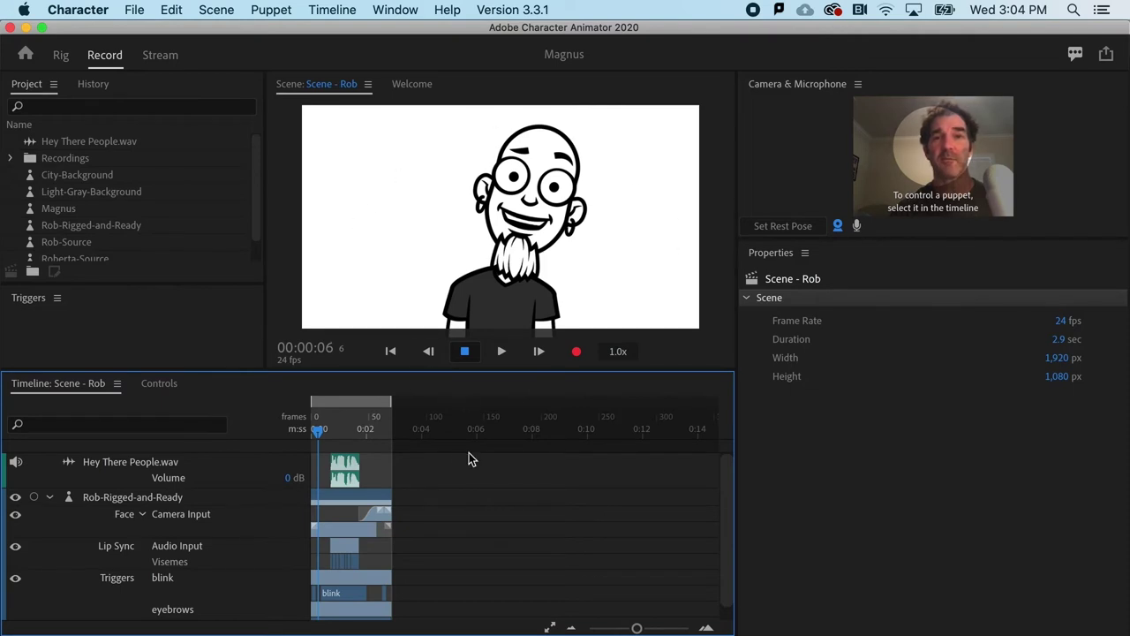
pyautogui.scroll(-1, 475, 525)
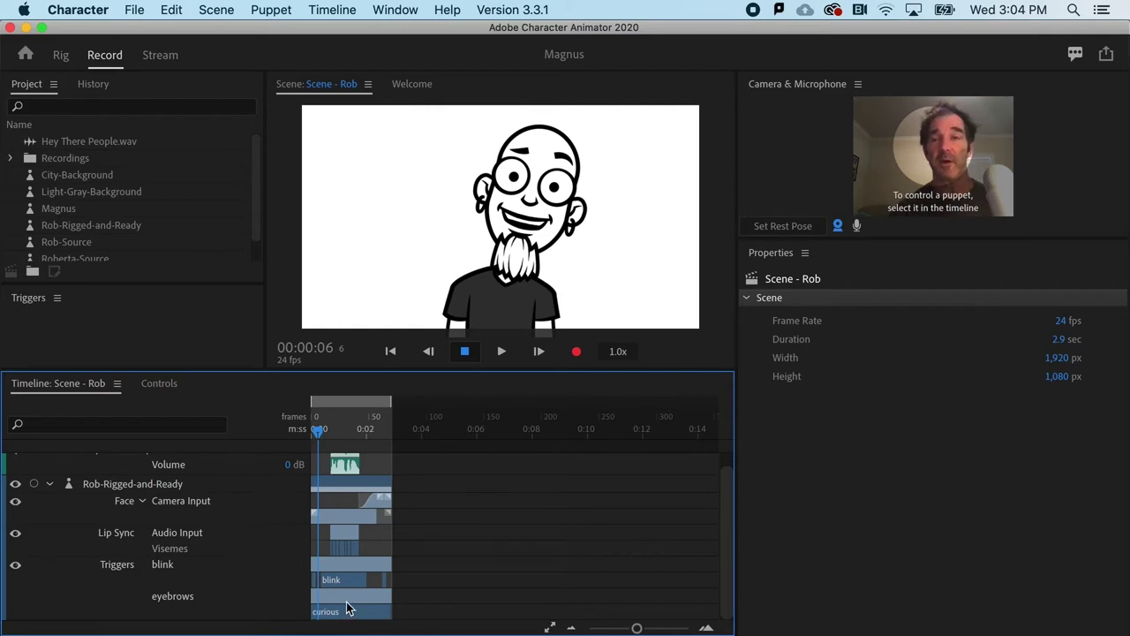
# Import Light-Gray-Background.jpg and add it to Scene - Rob as the Light-Gray-Background 2 track
pyautogui.click(135, 10)
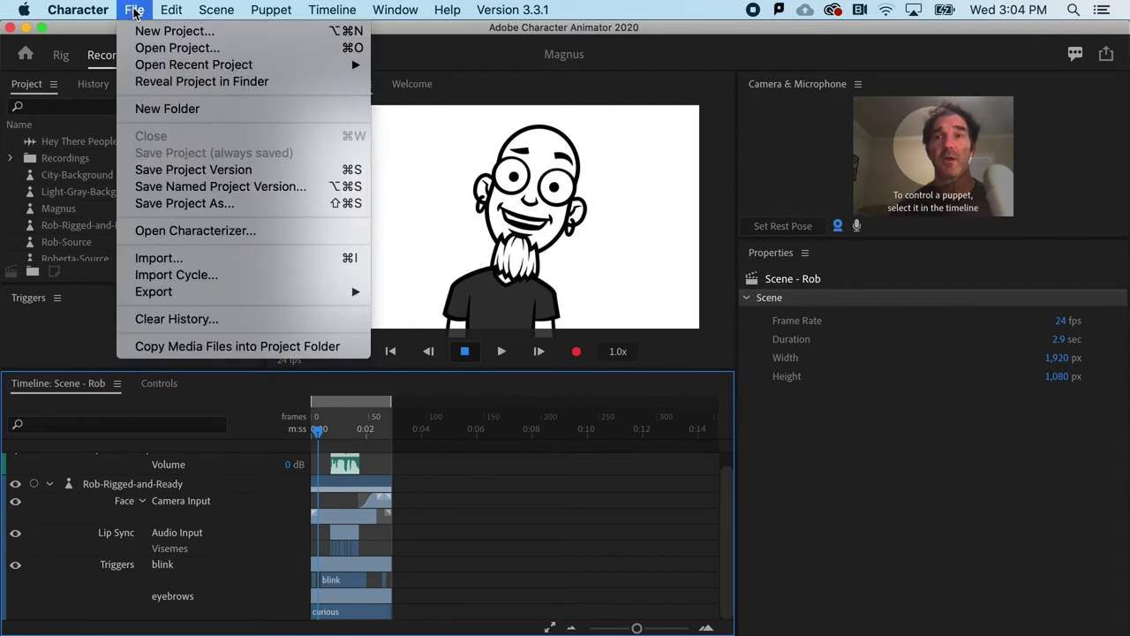
pyautogui.click(159, 257)
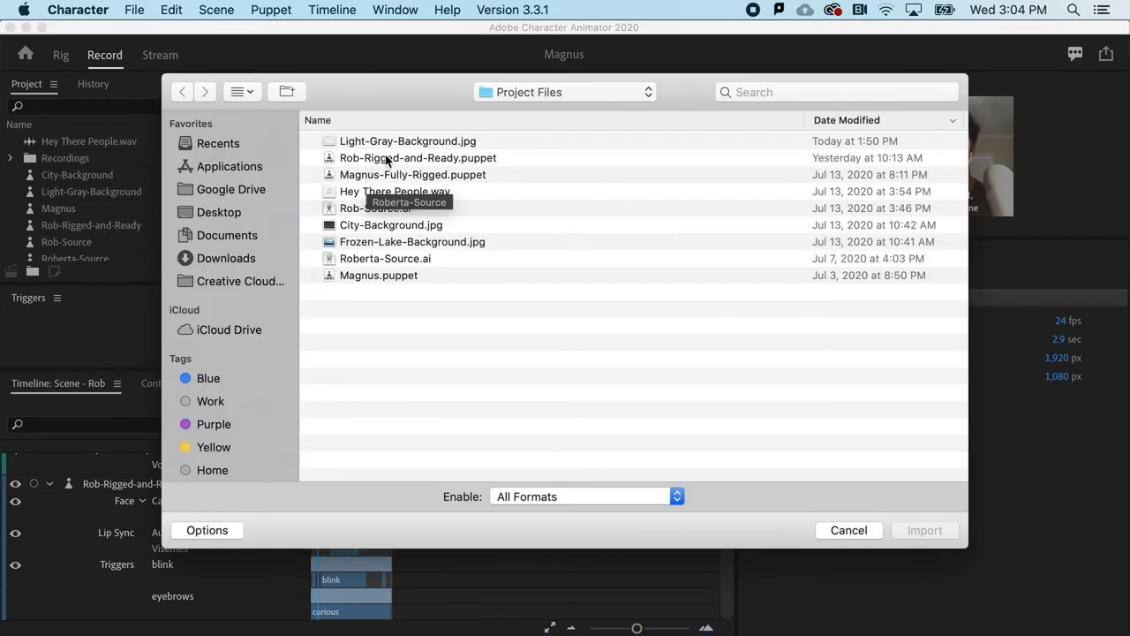
pyautogui.click(380, 143)
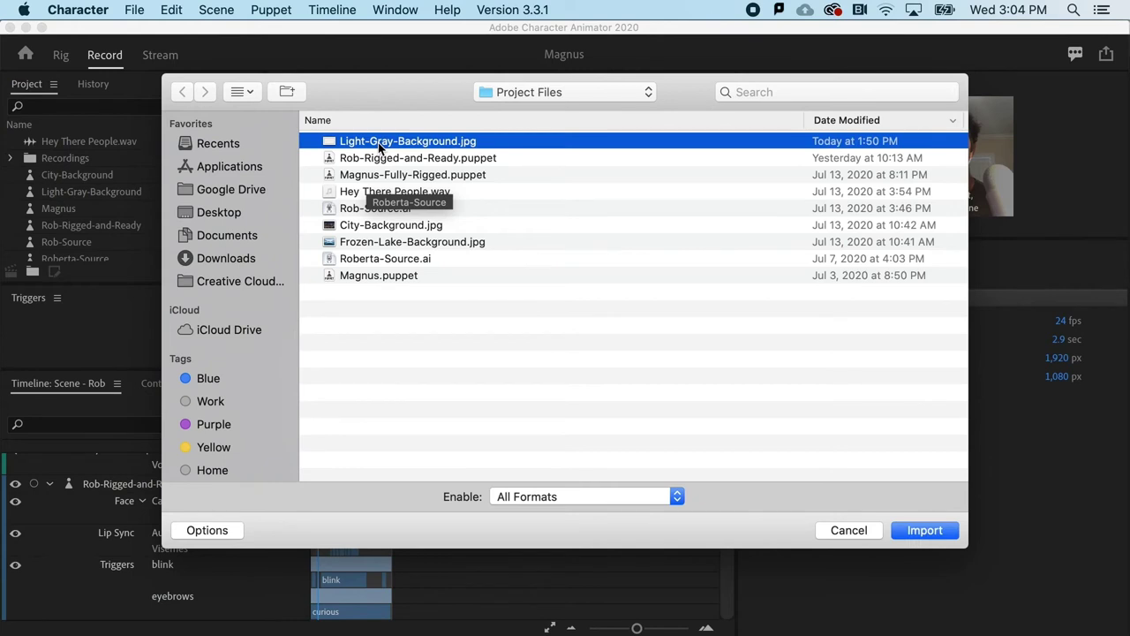
pyautogui.click(924, 530)
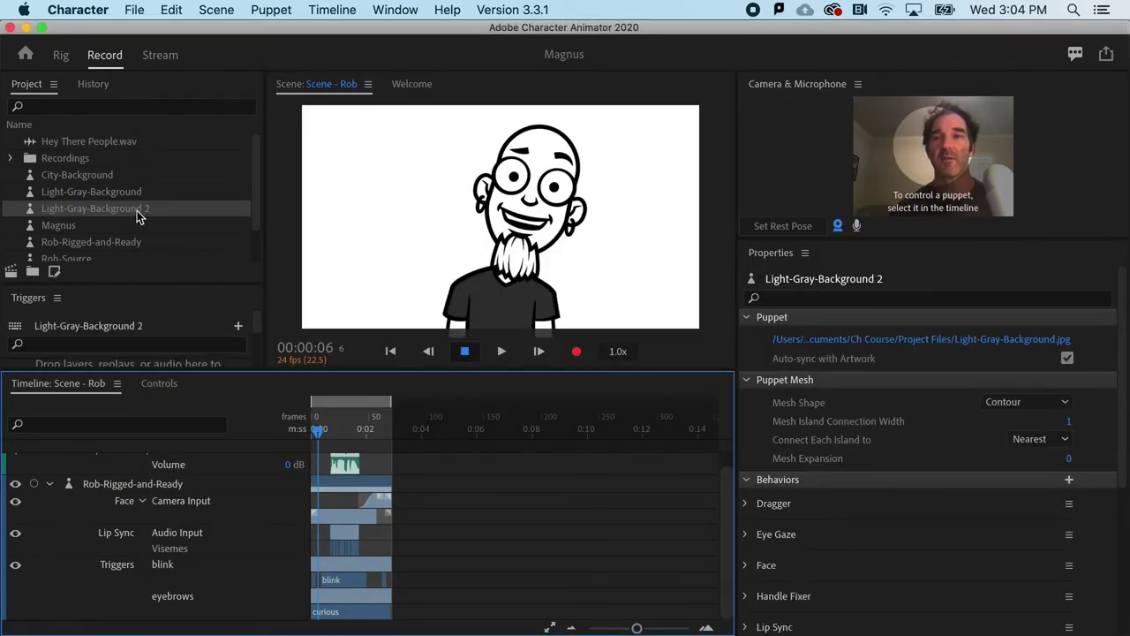
pyautogui.moveTo(137, 210); pyautogui.dragTo(320, 572)
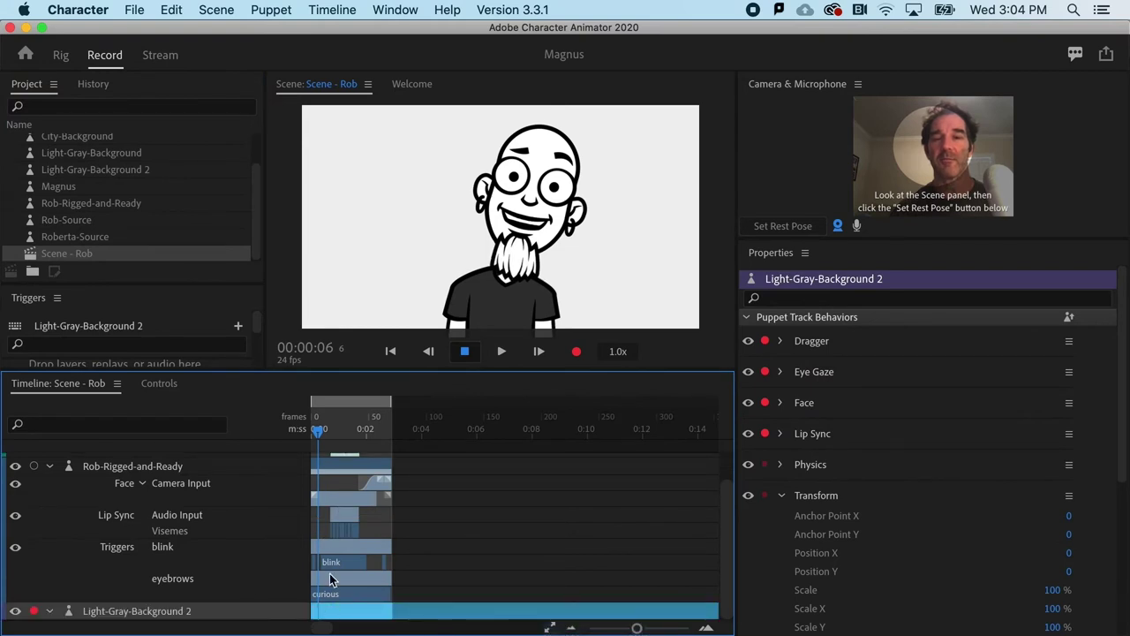
pyautogui.scroll(1, 330, 573)
# Move the playhead to one second and turn on visibility for the Light-Gray-Background 2 track
pyautogui.click(328, 498)
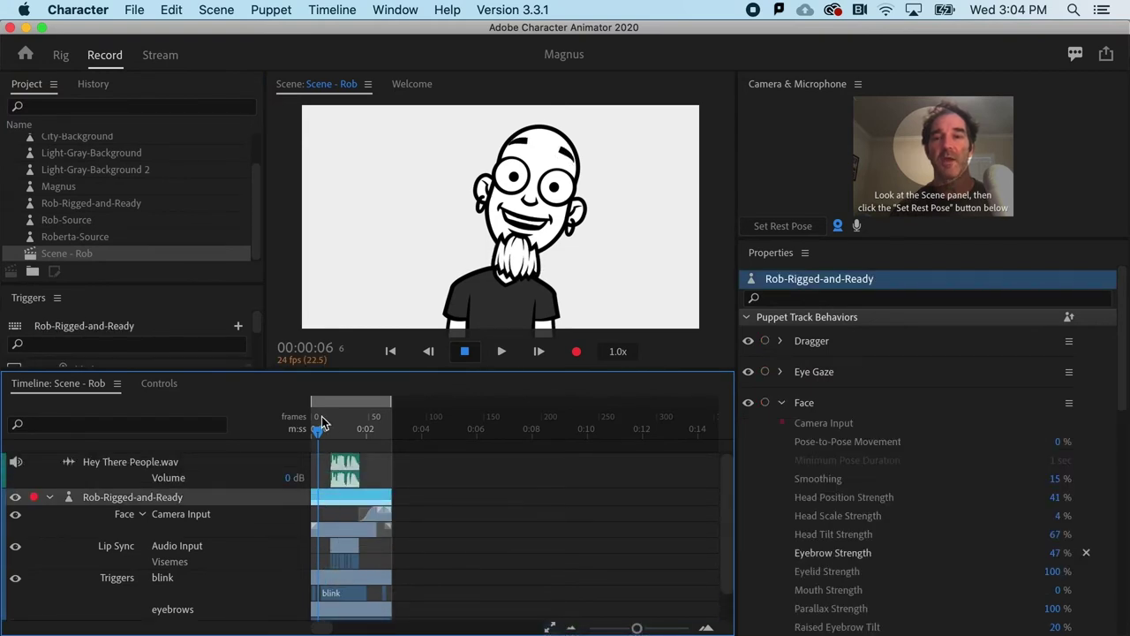
pyautogui.moveTo(319, 430); pyautogui.dragTo(345, 432)
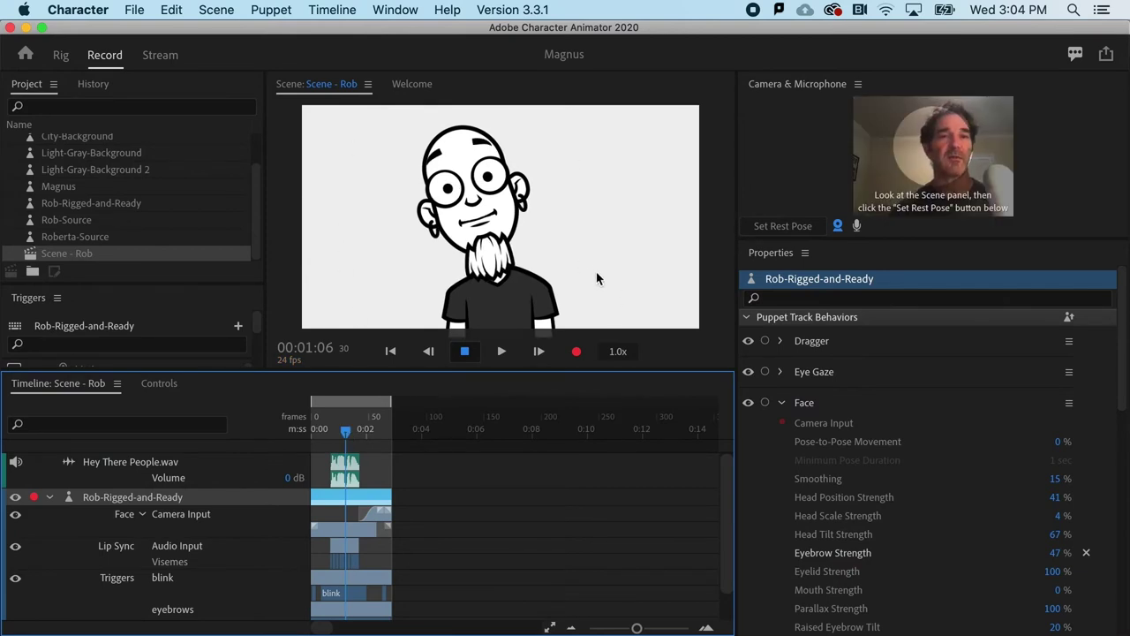
pyautogui.scroll(-2, 537, 494)
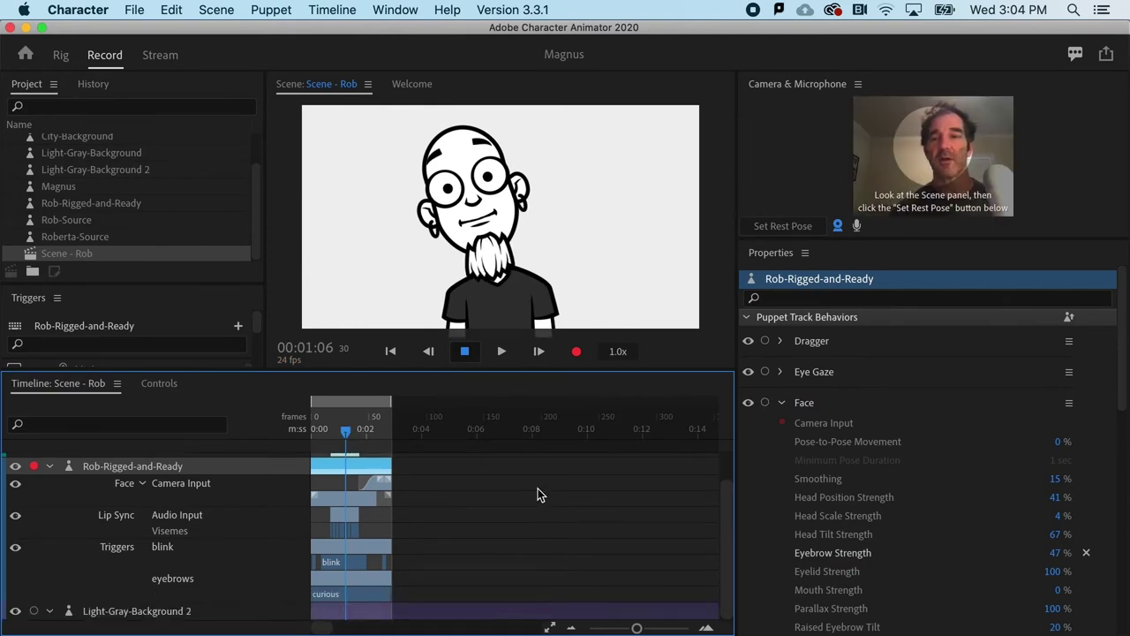
pyautogui.click(15, 610)
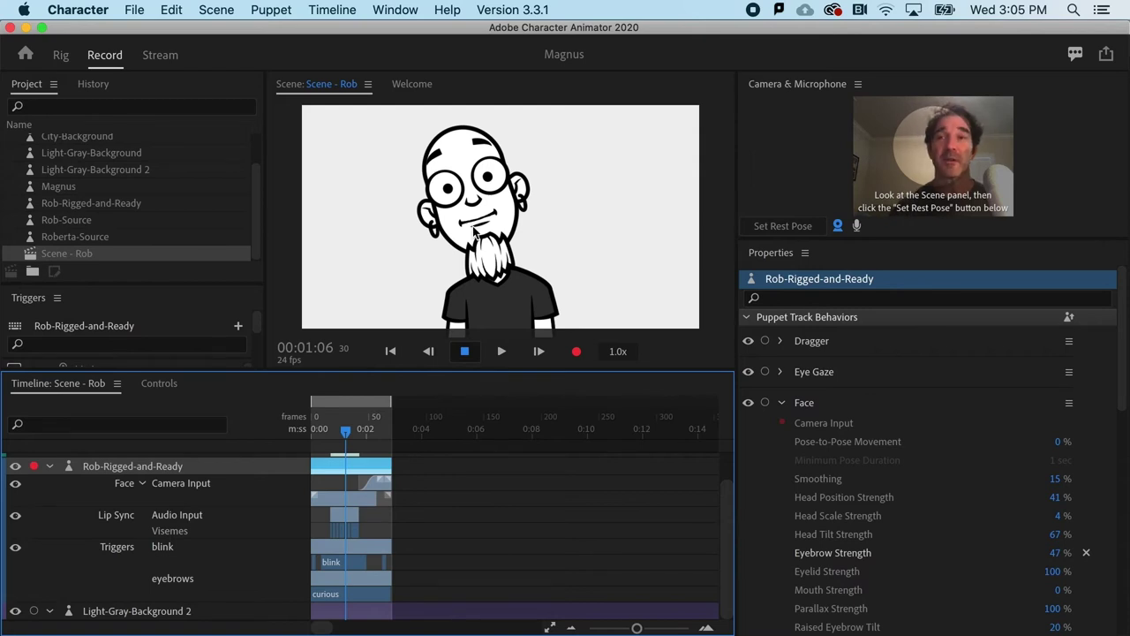
# Export the scene as video with transparency from the File > Export menu
pyautogui.click(135, 13)
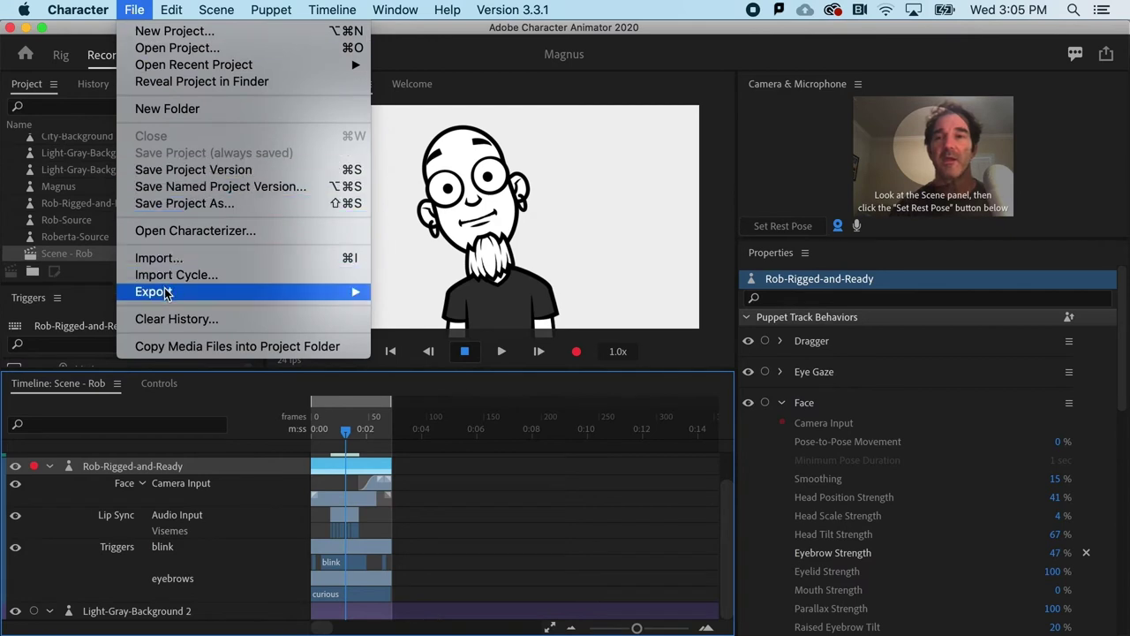
pyautogui.moveTo(168, 293)
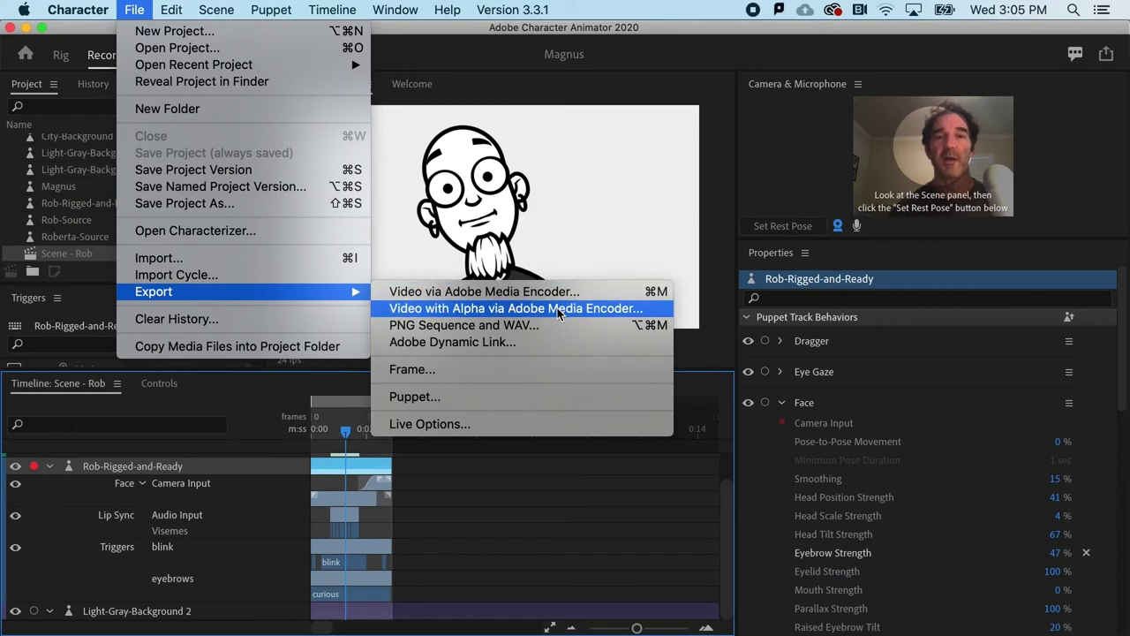
pyautogui.click(484, 307)
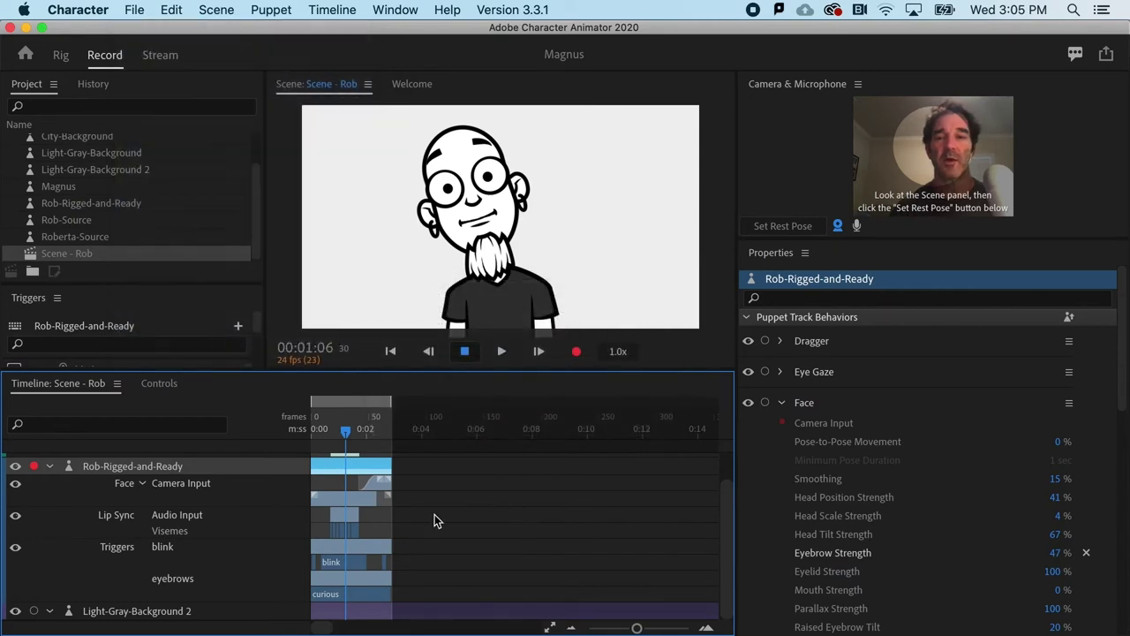
# Delete the Light-Gray-Background 2 track and move the playhead to another moment
pyautogui.click(197, 611)
pyautogui.keyDown('super'); pyautogui.click(194, 613); pyautogui.keyUp('super')
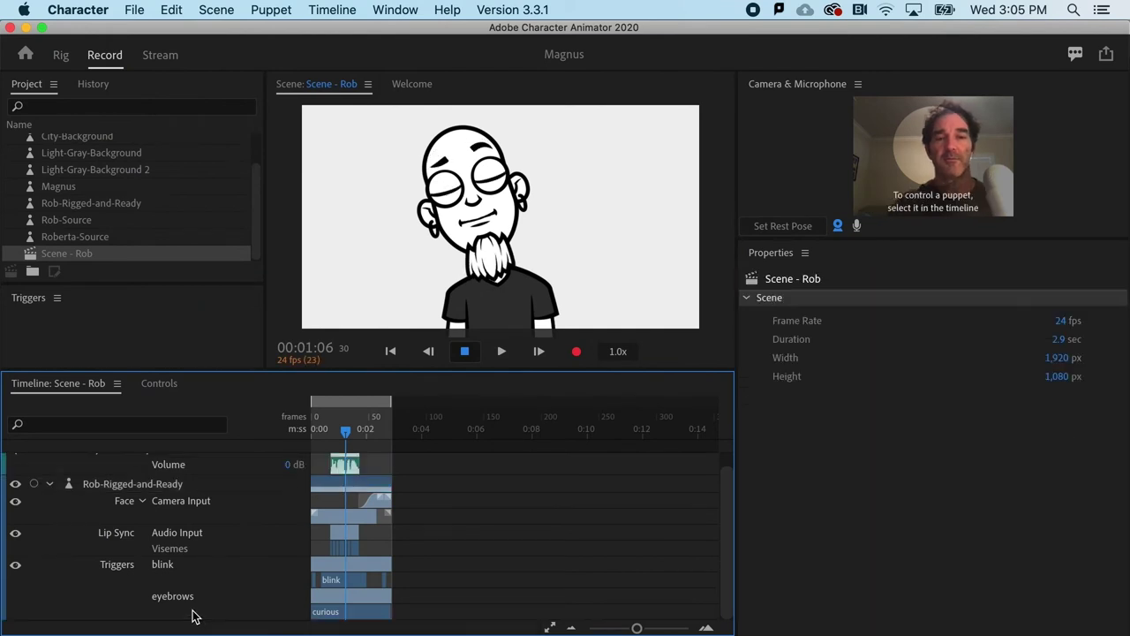
pyautogui.click(331, 430)
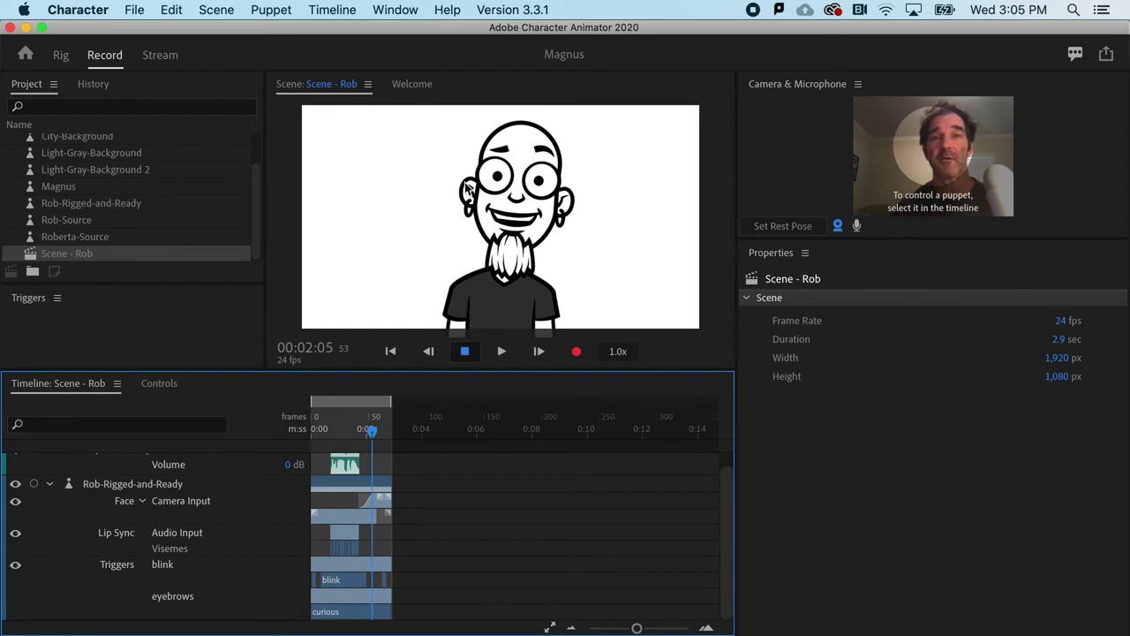
pyautogui.click(139, 10)
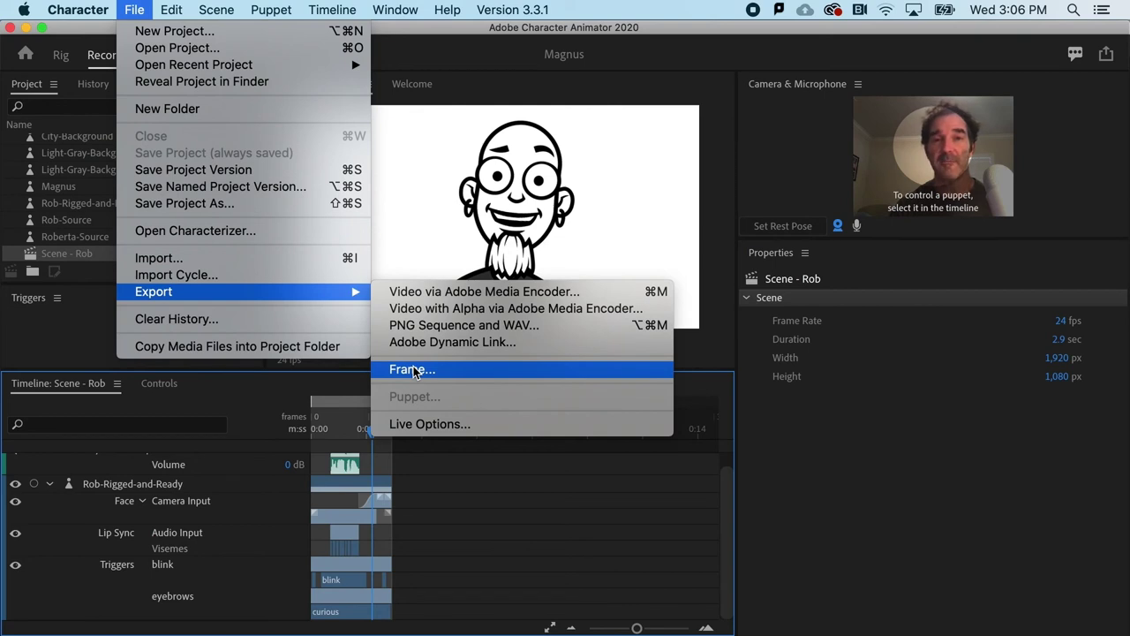
pyautogui.click(477, 483)
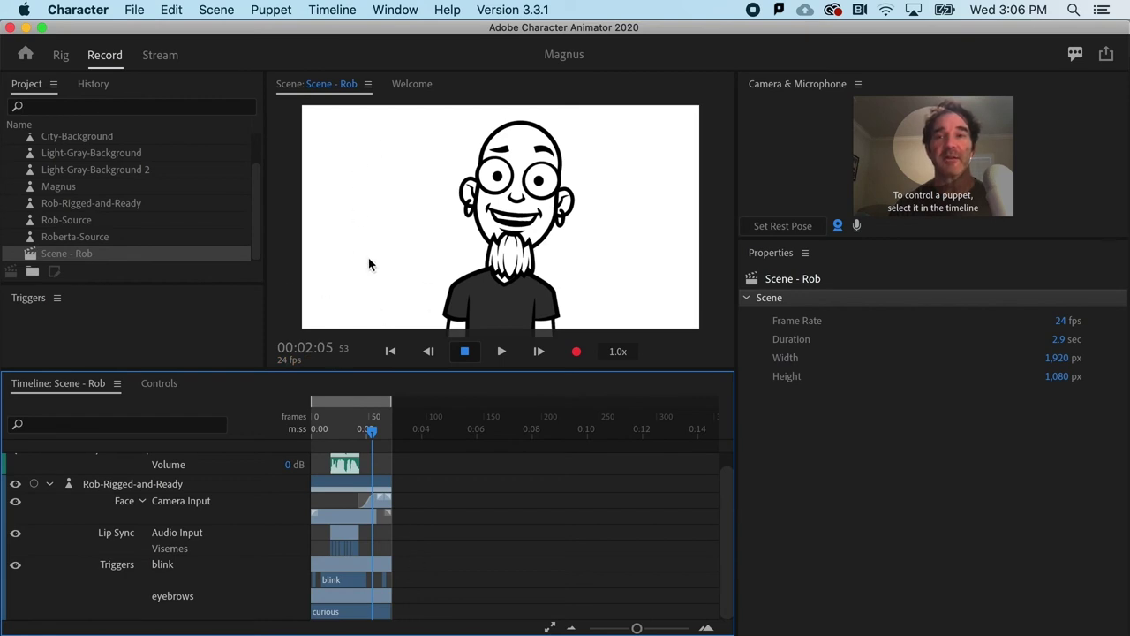
# Undo the background track deletion and start a Video via Adobe Media Encoder export of Scene - Rob
pyautogui.press('super+z')
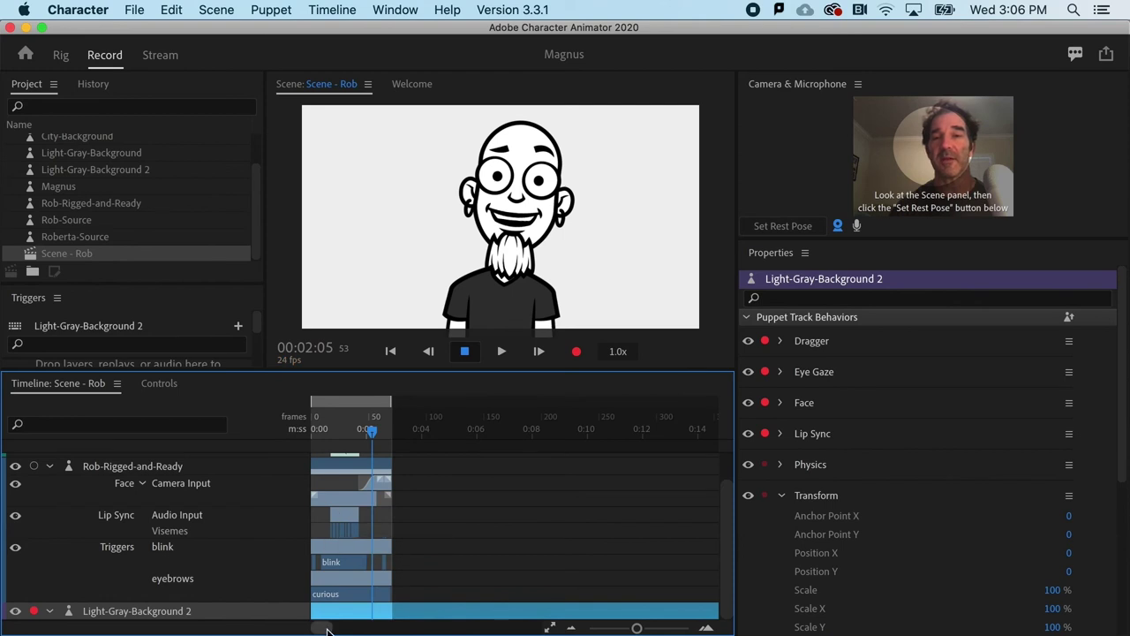
pyautogui.click(135, 10)
pyautogui.moveTo(185, 294)
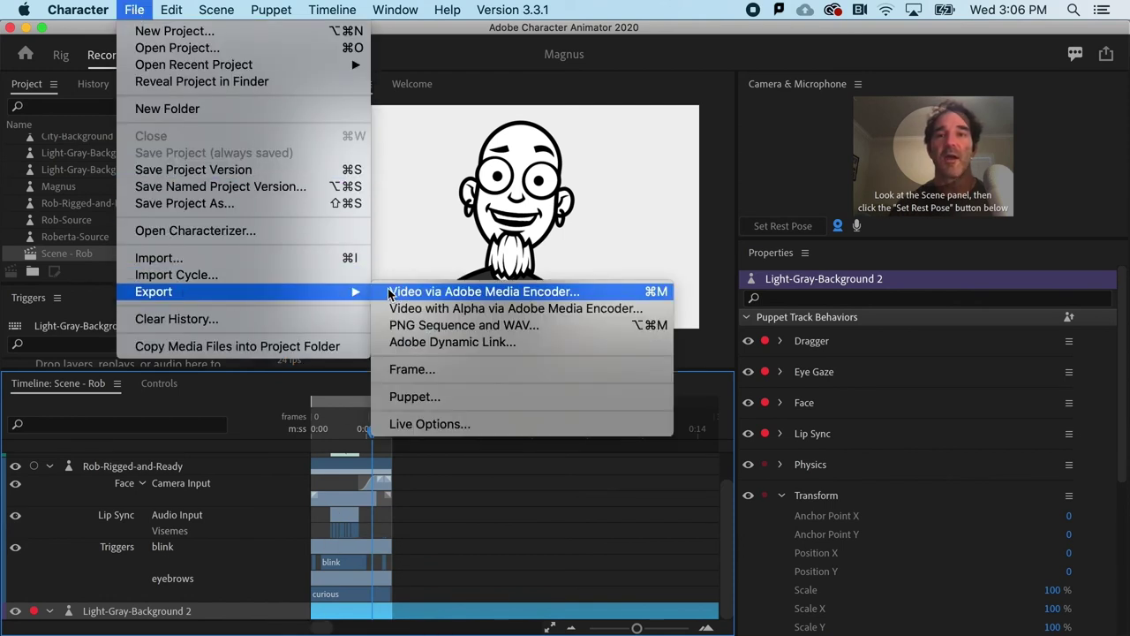
pyautogui.click(508, 298)
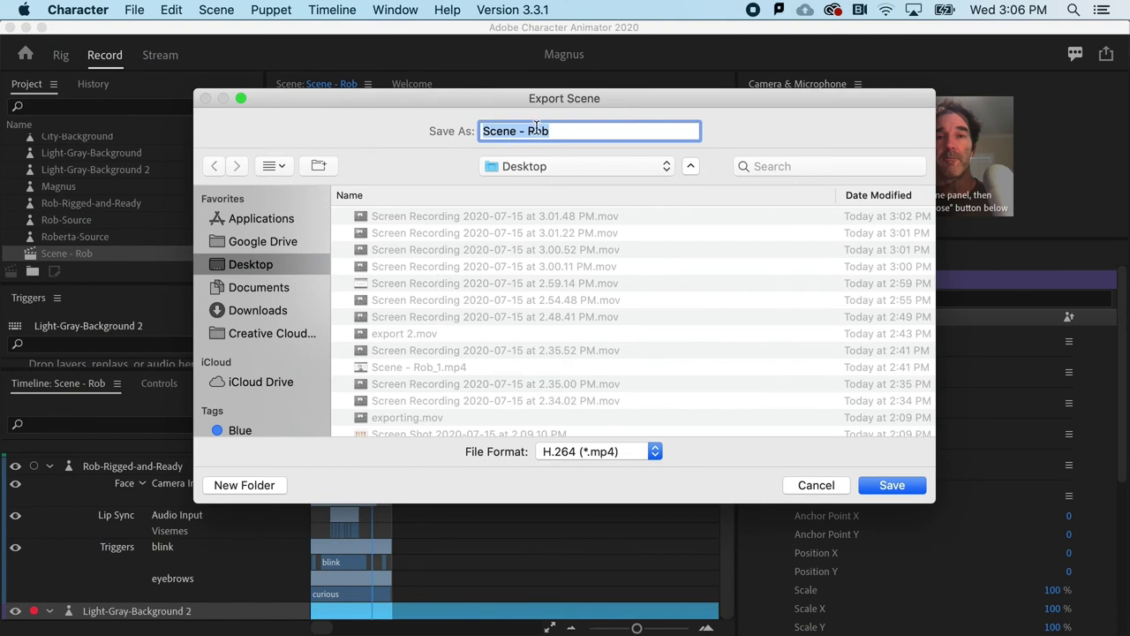
# Save the export to Desktop as H.264 MP4, queuing the job in Media Encoder
pyautogui.click(890, 485)
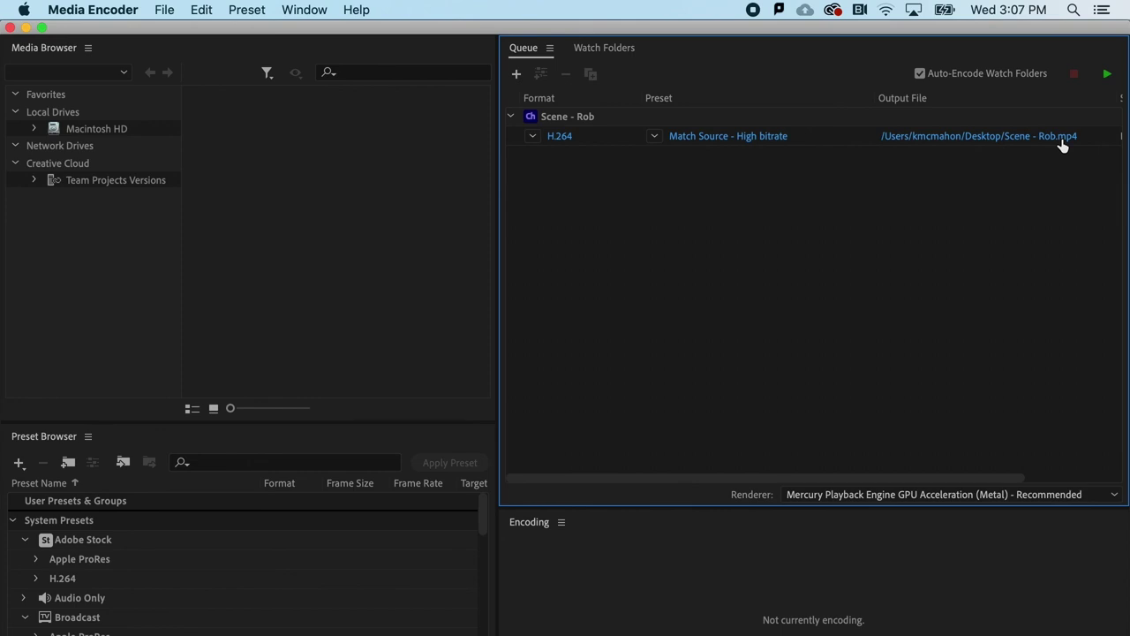
pyautogui.click(694, 139)
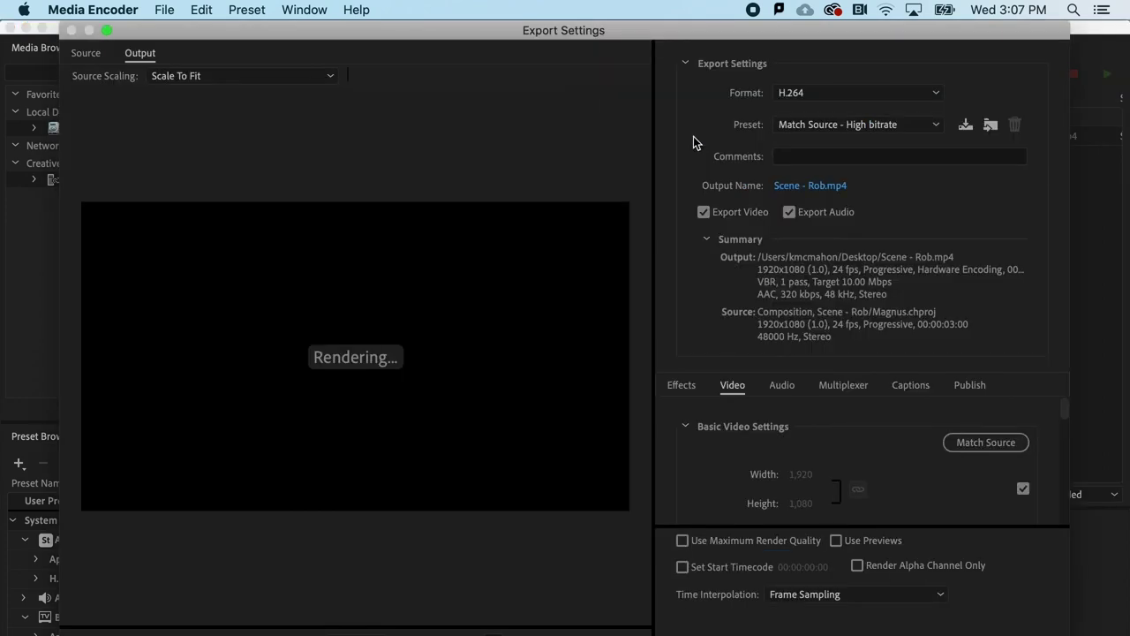
pyautogui.click(857, 124)
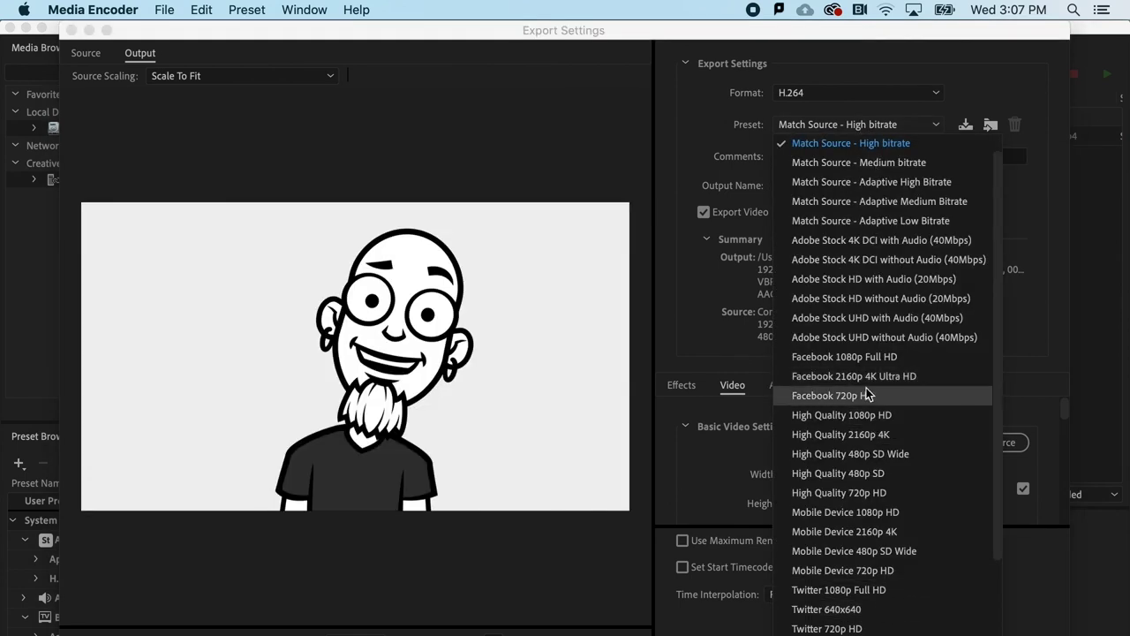
pyautogui.click(967, 92)
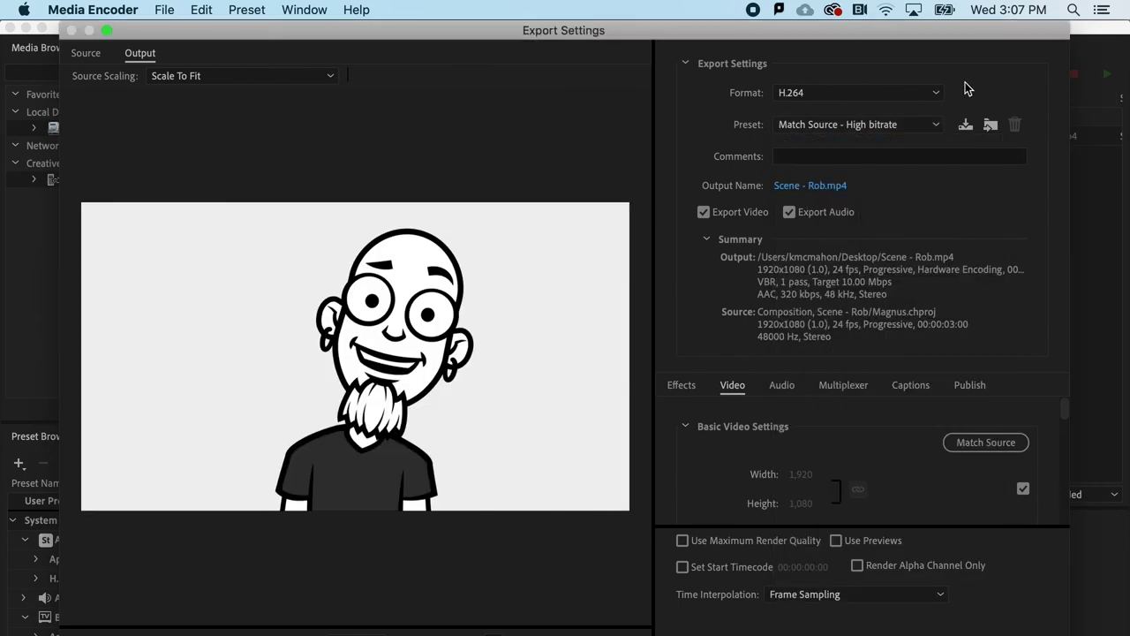
pyautogui.press('Return')
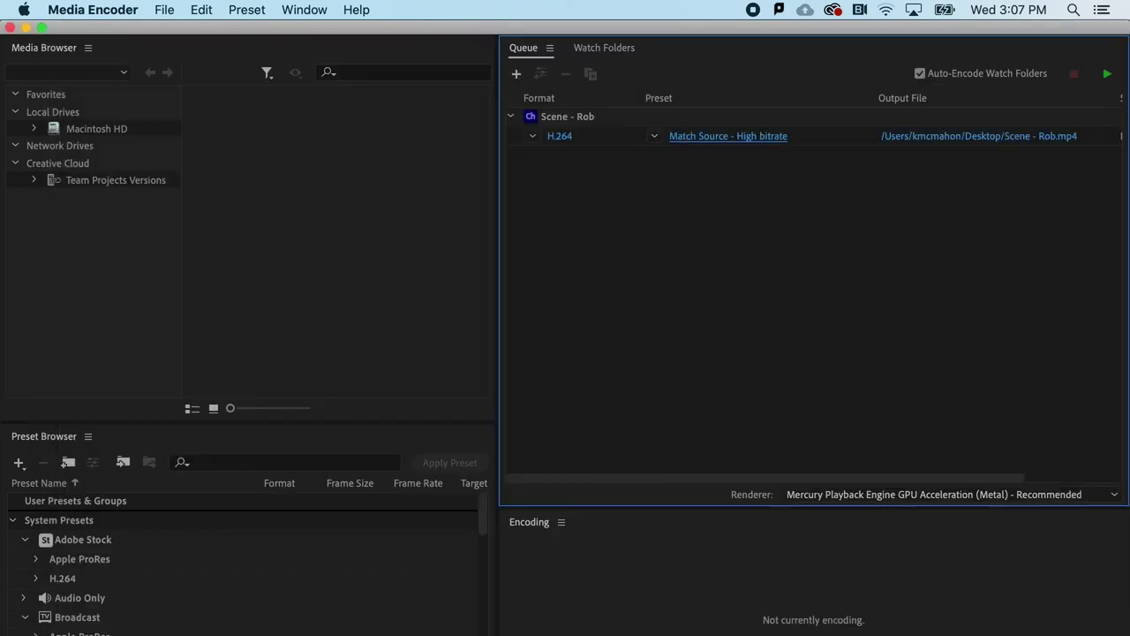
# Start encoding Scene - Rob_2.mp4 and minimize Media Encoder to return to Character Animator
pyautogui.click(1110, 78)
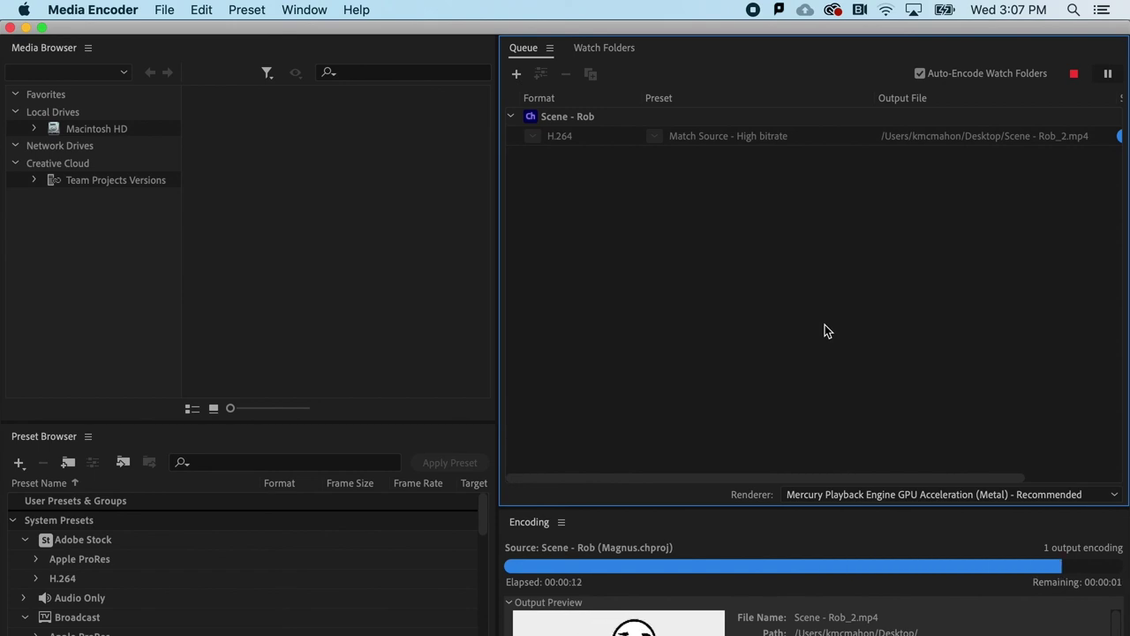
pyautogui.click(26, 27)
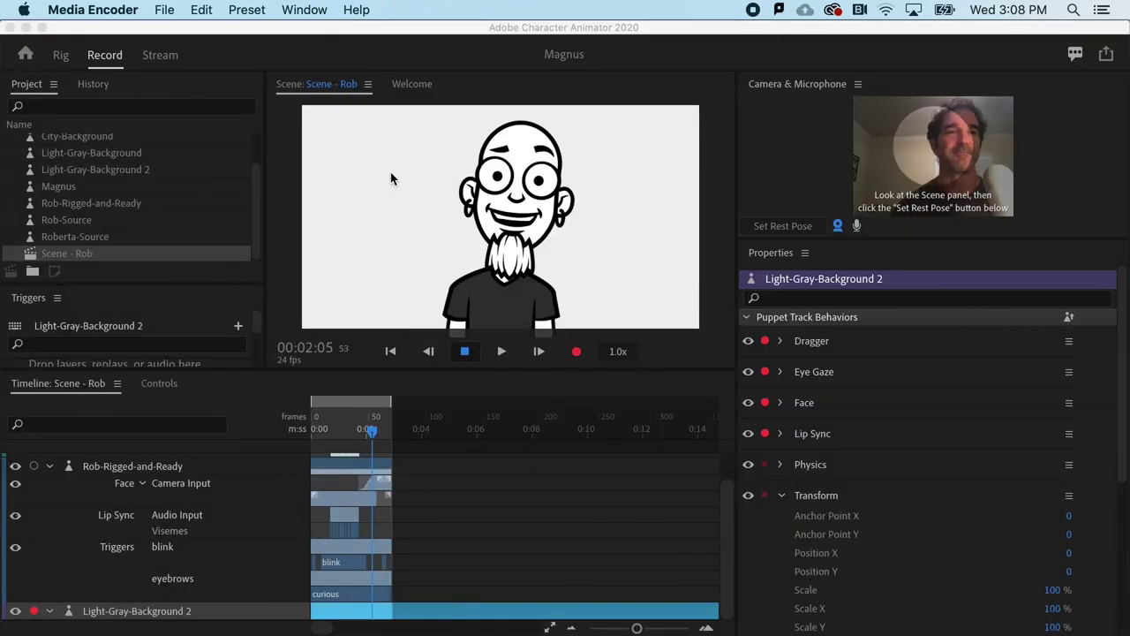